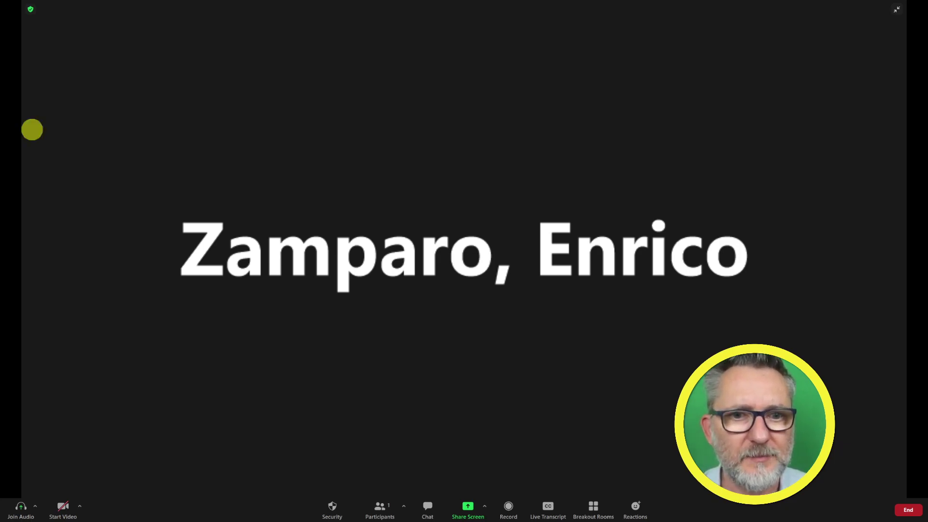
Step: Share Screen 3 in Zoom, which shows the 'Geometric color block' PowerPoint deck
left_click(466, 505)
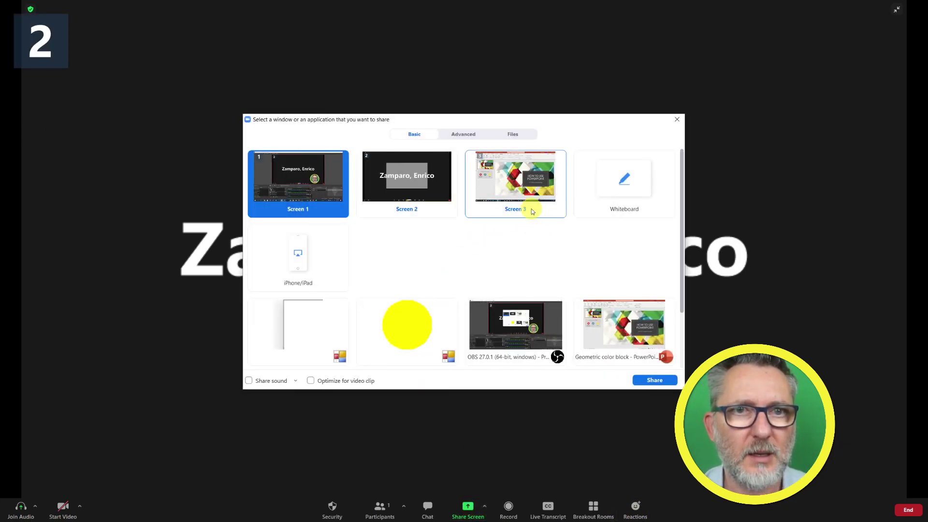
left_click(531, 210)
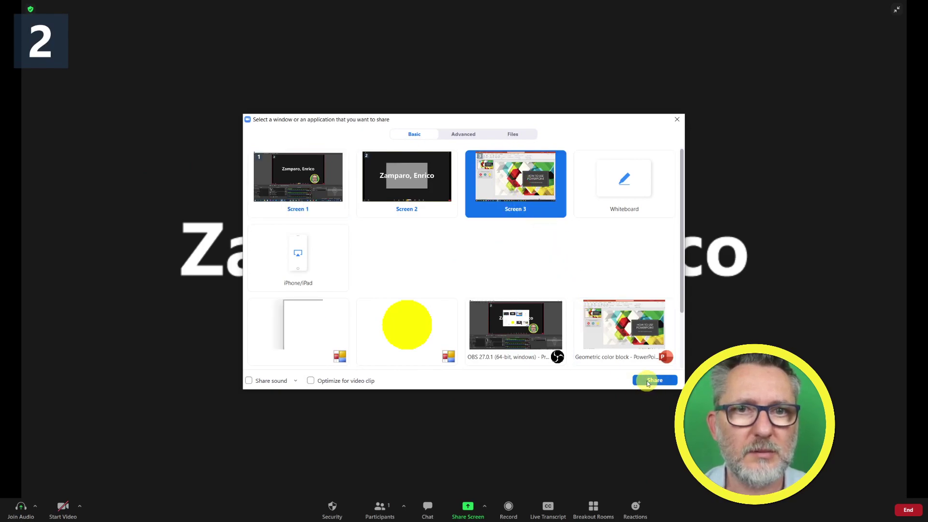
left_click(647, 381)
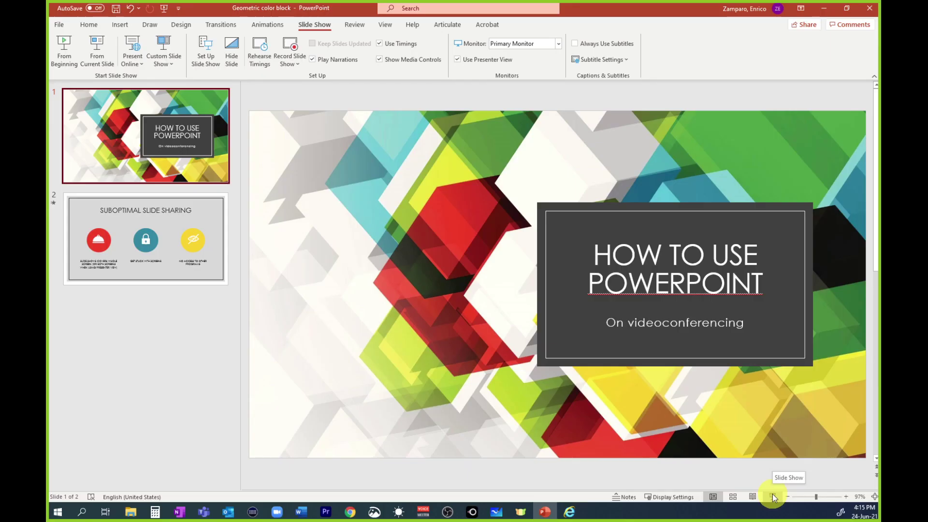
Step: Run the slideshow from the title slide in Presenter View with the taskbar shown, then close Presenter View
left_click(773, 497)
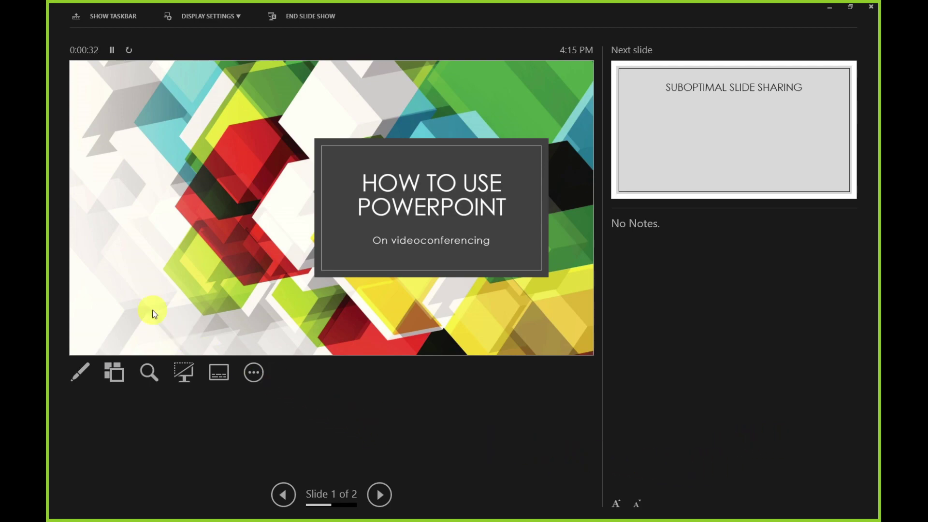
left_click(105, 18)
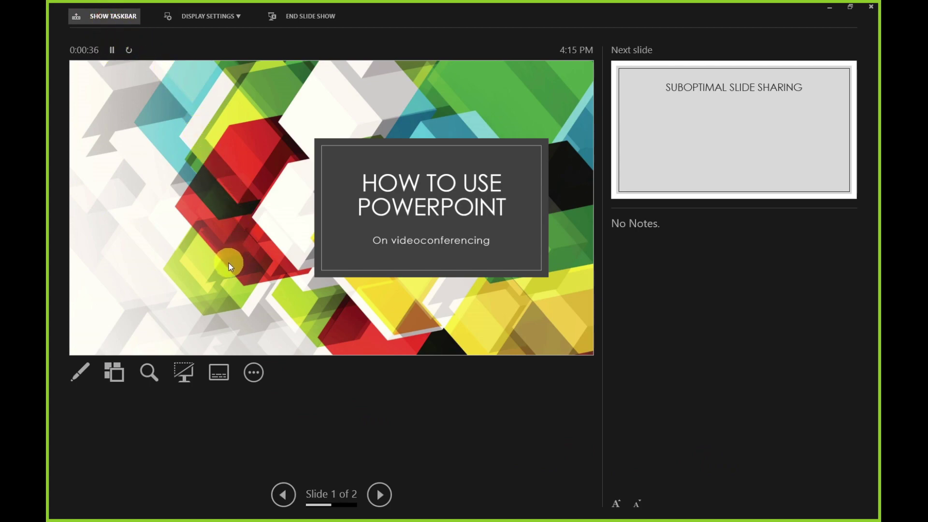
left_click(871, 7)
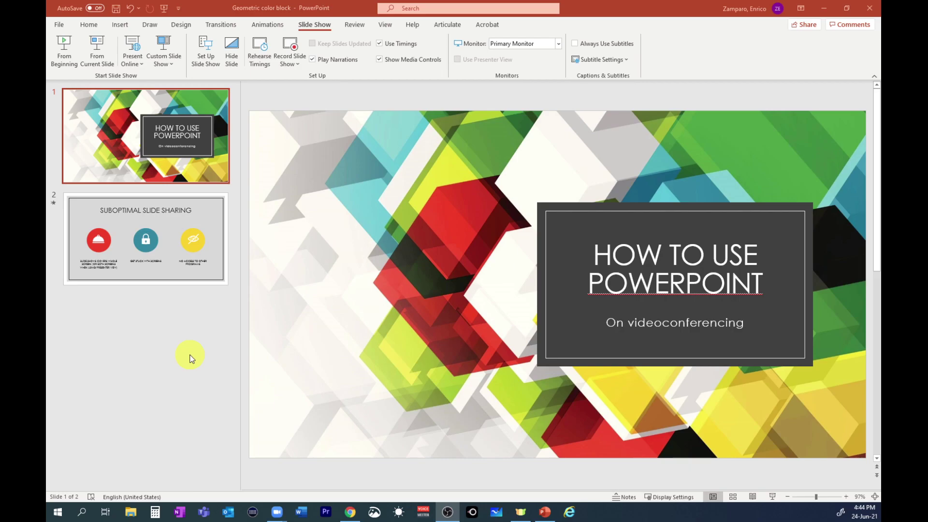
Step: Select slide 2 'Suboptimal slide sharing', play it with Shift+F5, then end the show with Esc
left_click(146, 266)
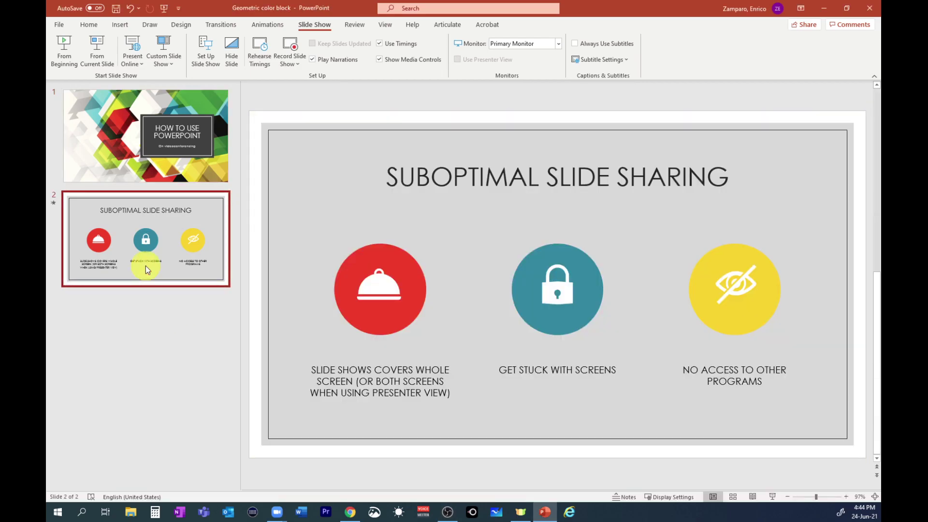
key("shift+F5")
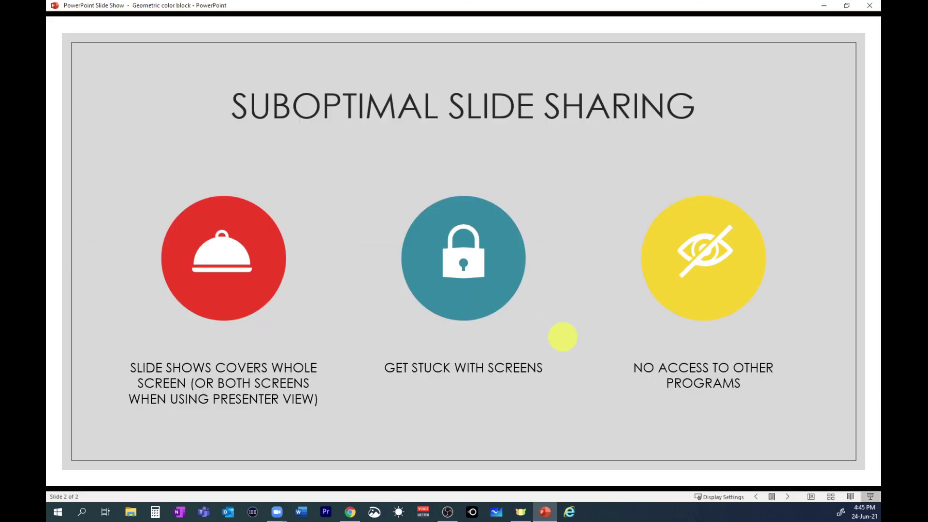
key("Escape")
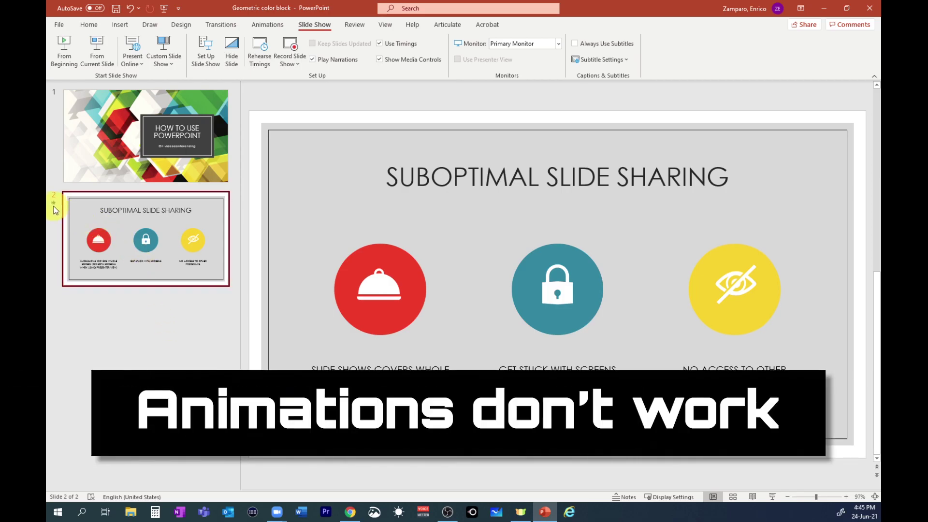
Step: Preview slide 2's transition, then play it and reveal the red, lock and yellow icons with captions
left_click(56, 201)
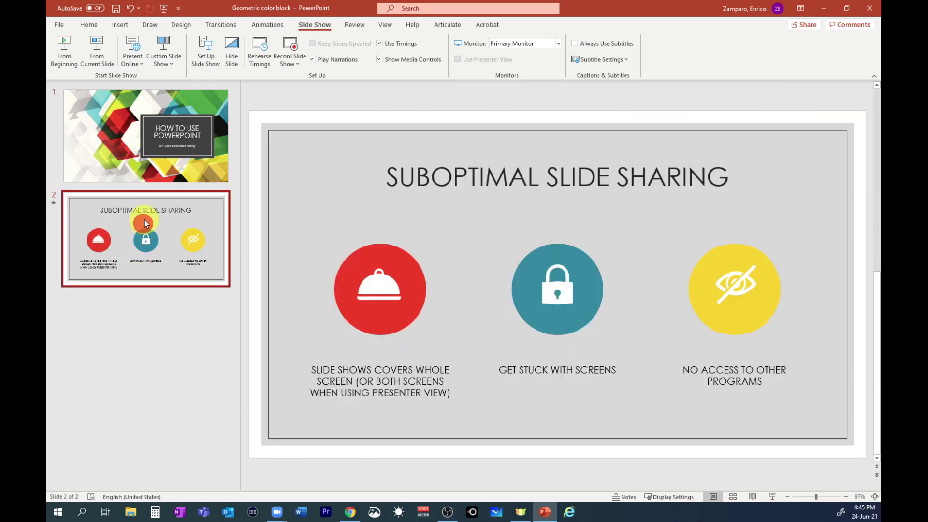
left_click(772, 497)
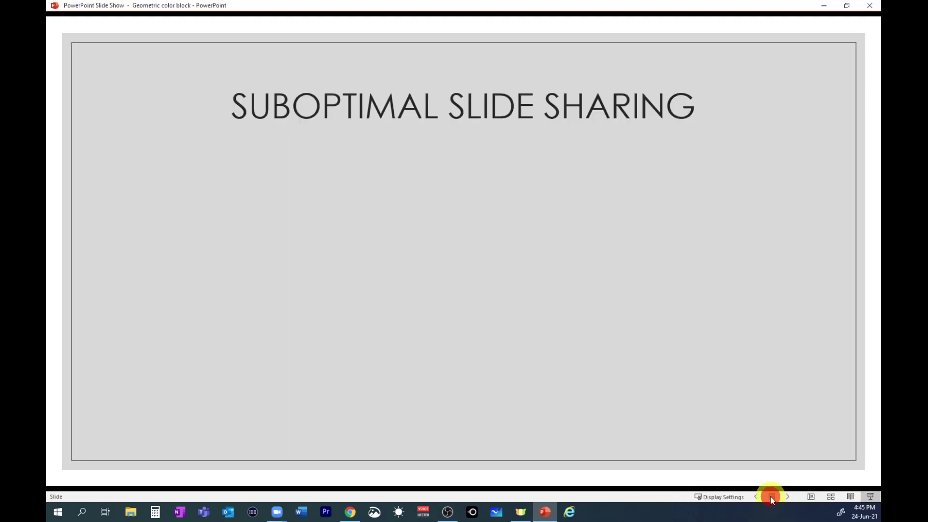
left_click(562, 337)
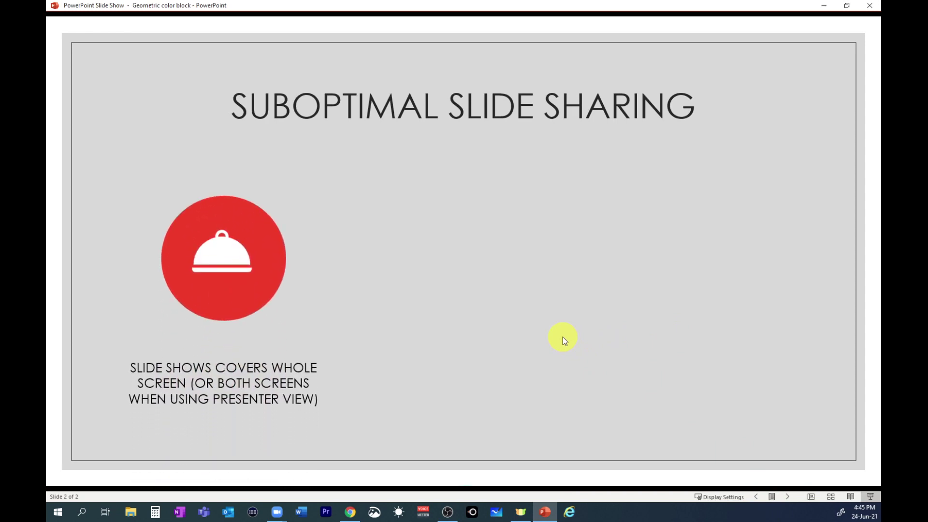
left_click(562, 337)
left_click(563, 337)
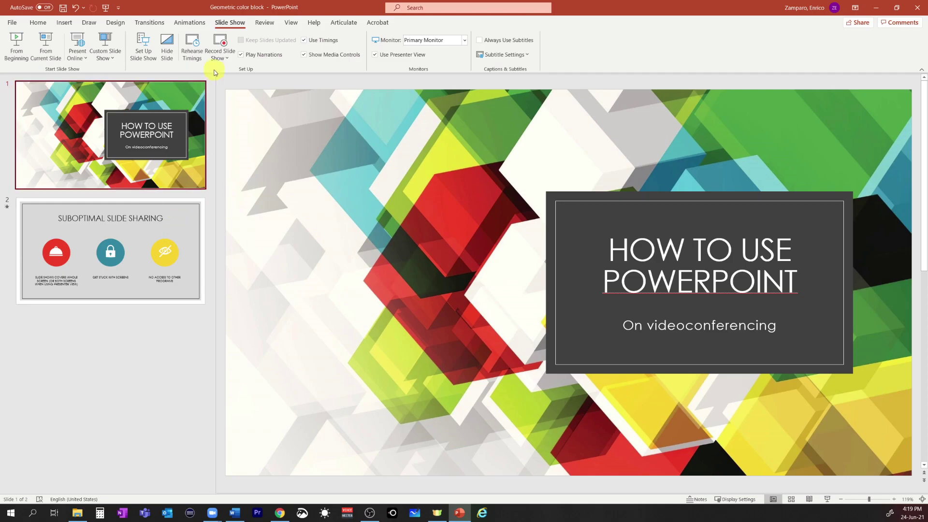
Step: In Set Up Slide Show, choose Browsed by an individual (window) and apply it
left_click(232, 27)
left_click(143, 60)
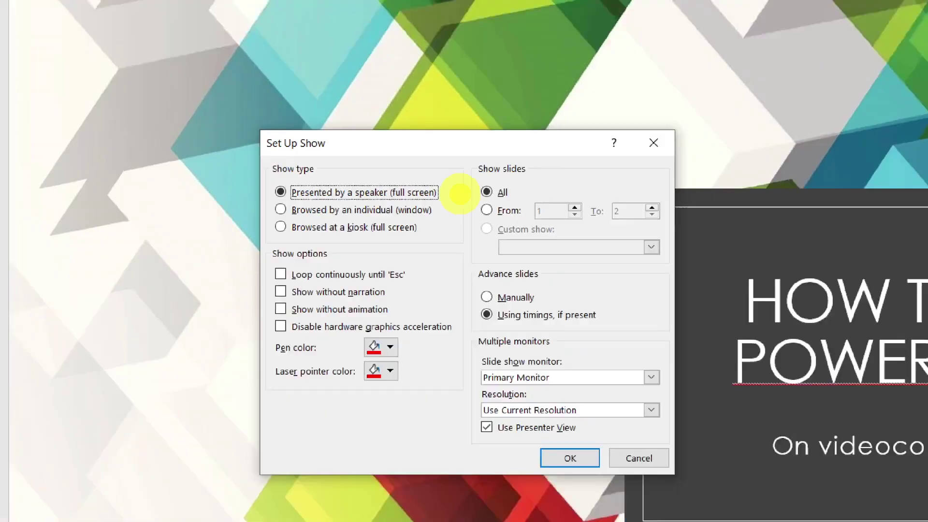
left_click(555, 457)
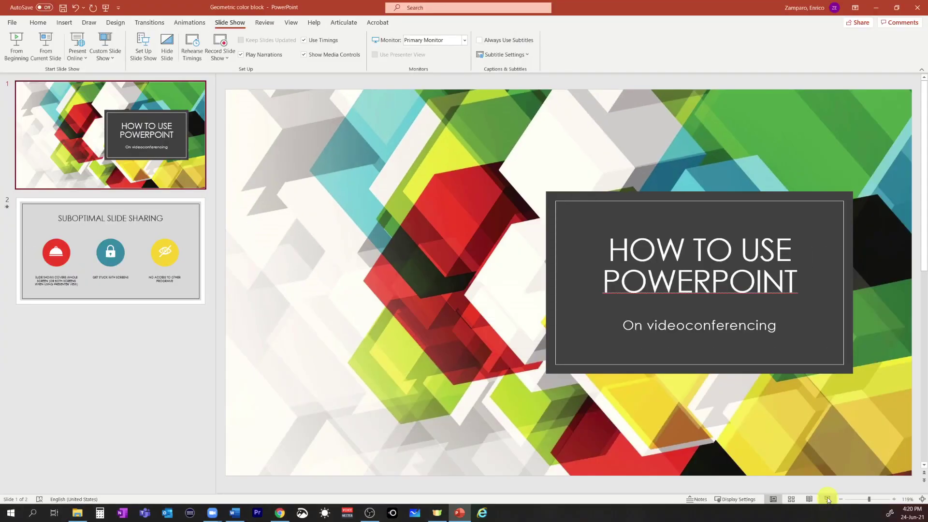
Step: Start the windowed slideshow, restore it down, widen and heighten the window, and advance to slide 2
left_click(827, 501)
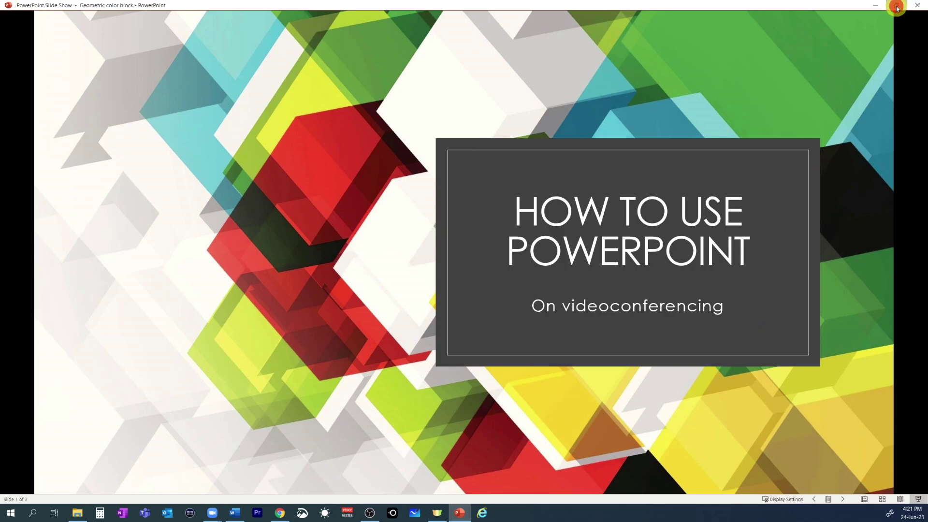
left_click(896, 6)
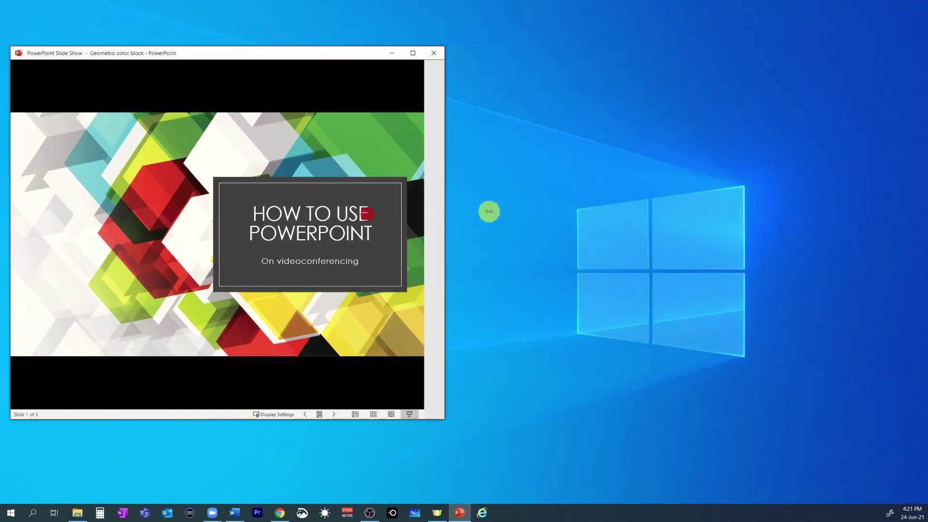
left_click_drag(498, 212, 574, 216)
left_click_drag(309, 45, 309, 24)
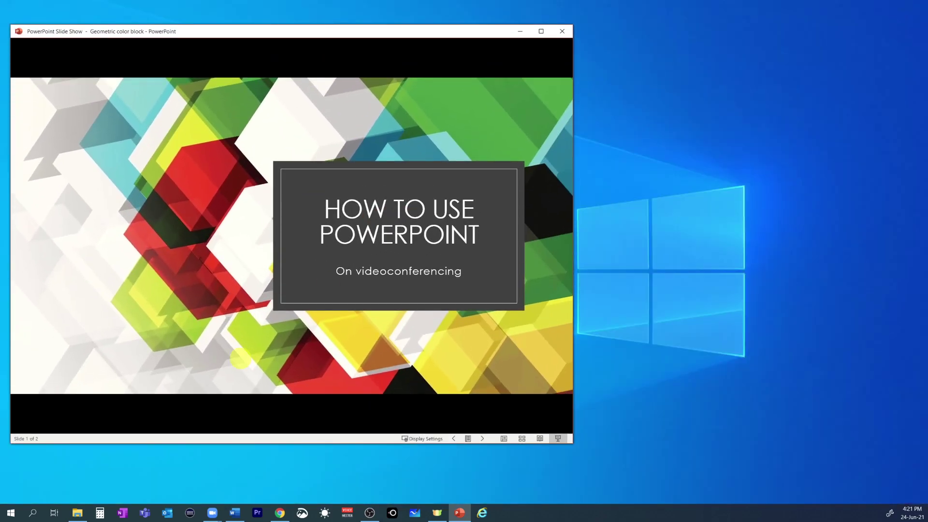
left_click(240, 358)
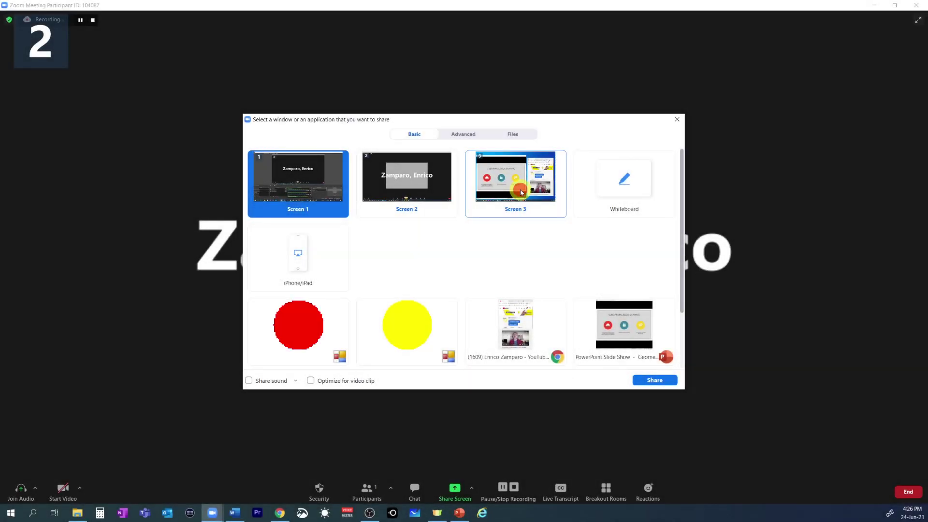
Step: Share the third screen, bring the YouTube browser forward, then reopen Share Screen's Advanced options
left_click(521, 192)
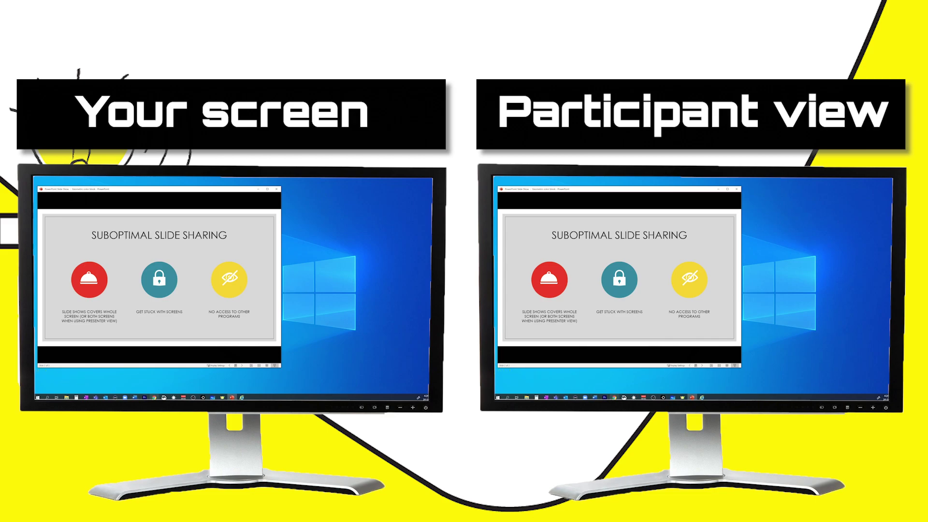
left_click(154, 397)
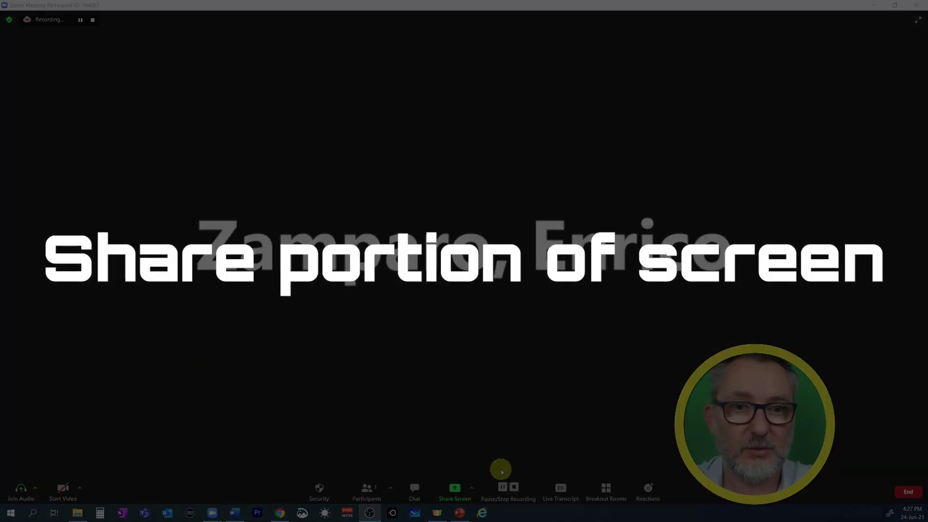
left_click(455, 489)
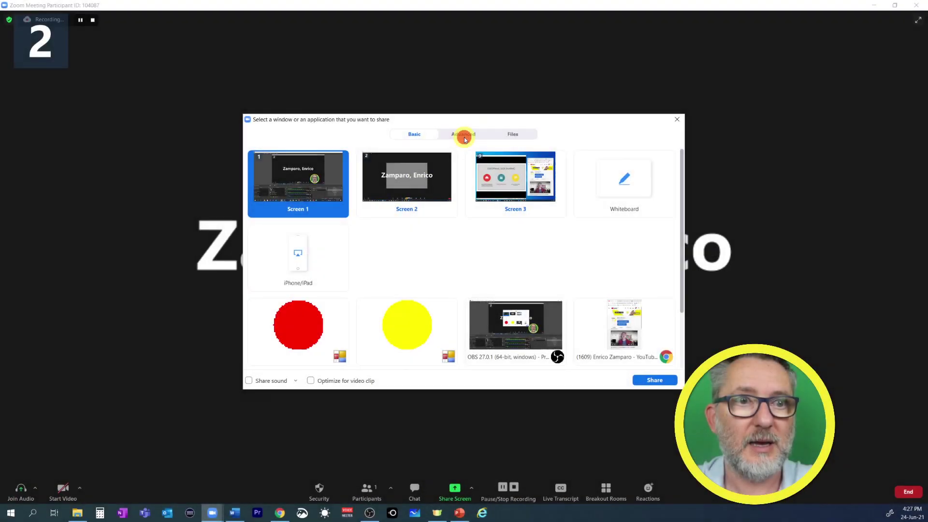
left_click(464, 135)
Step: Share Portion of Screen and drag the green capture frame over the slideshow window
left_click(409, 194)
double_click(408, 193)
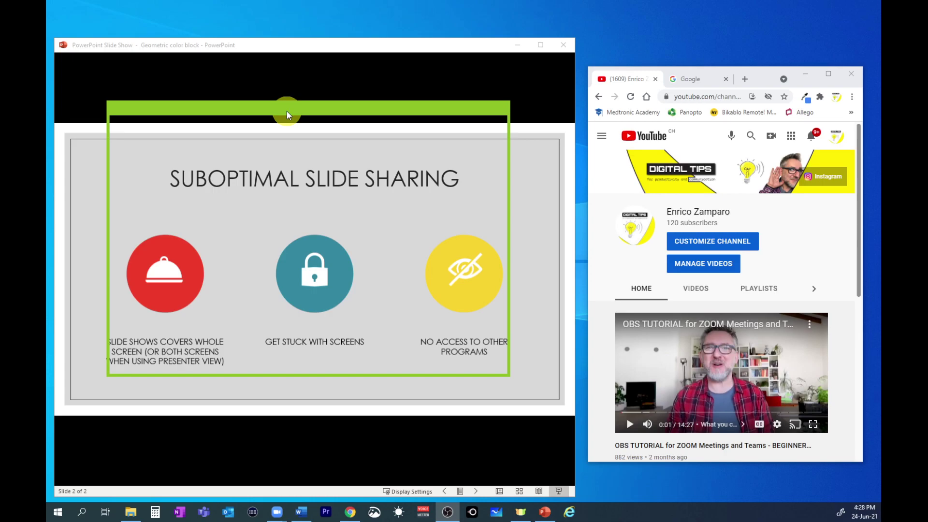
left_click_drag(286, 111, 233, 49)
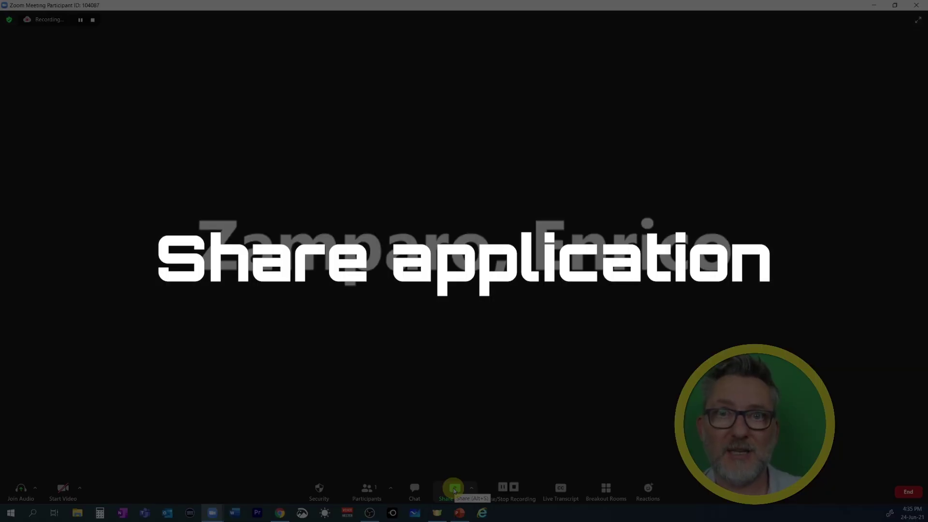
Step: Share only the PowerPoint Slide Show window, found by scrolling the share thumbnails
left_click(454, 489)
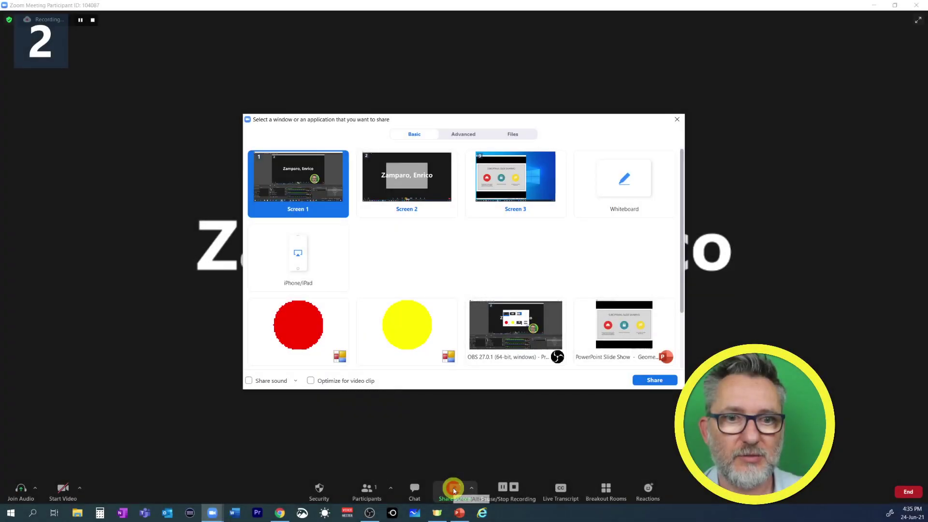
scroll(408, 369, "down", 2)
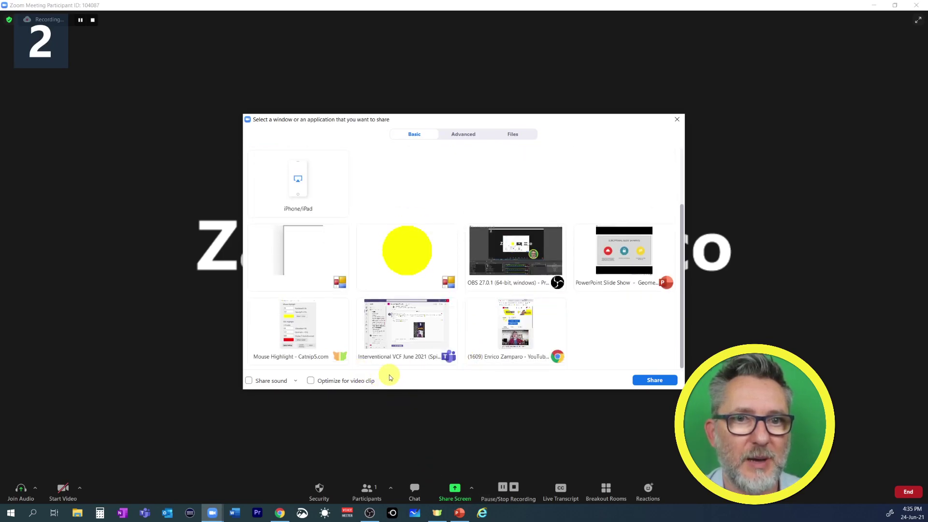
double_click(623, 253)
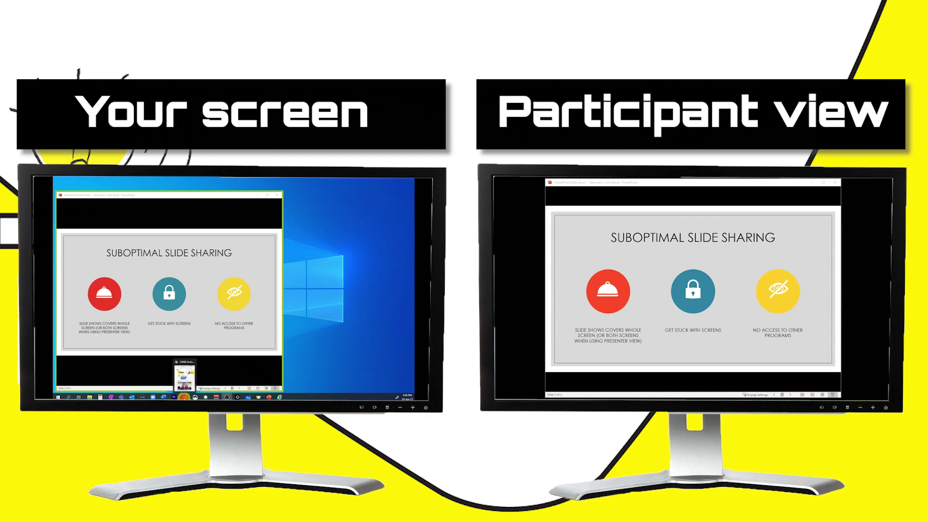
Step: Bring the Chrome window with the YouTube channel to the front
left_click(184, 396)
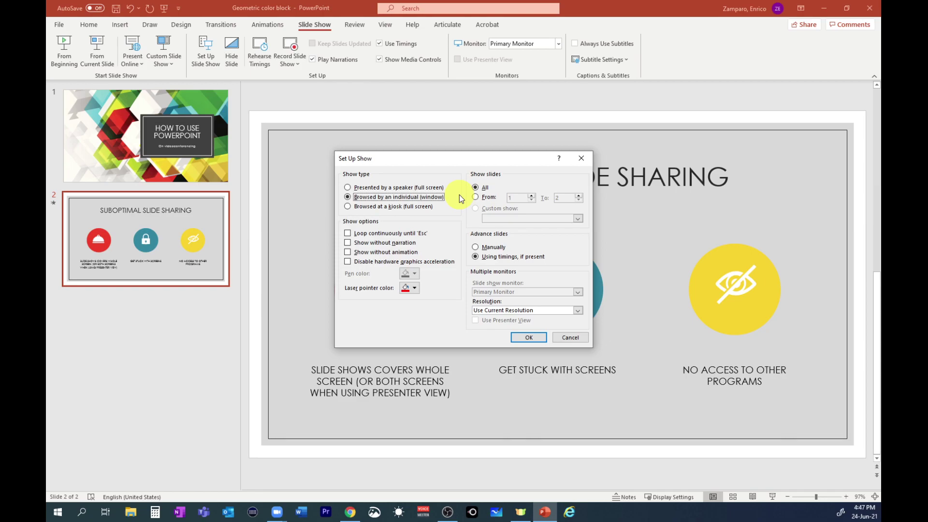
Step: Keep the show type as 'Browsed by an individual (window)' and close Set Up Show
key("Return")
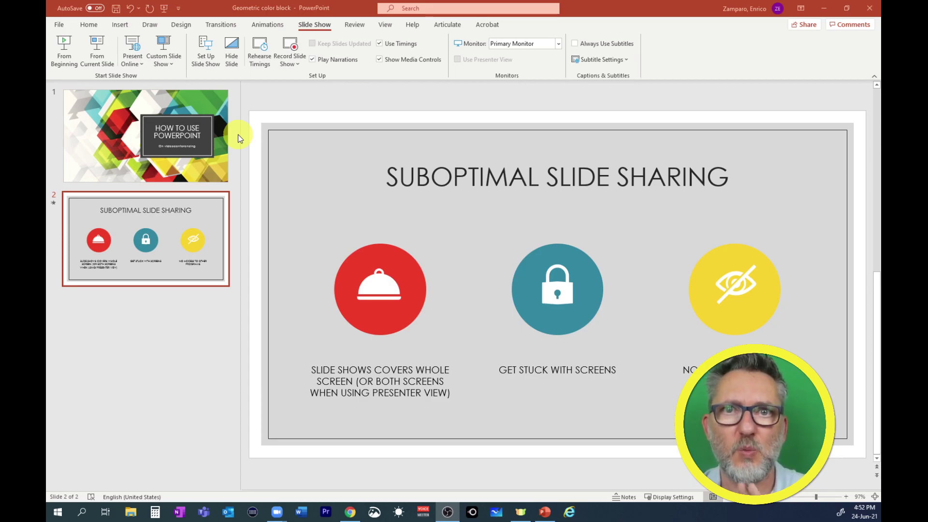
Step: Change the show type in Set Up Slide Show to 'Presented by a speaker (full screen)'
left_click(319, 27)
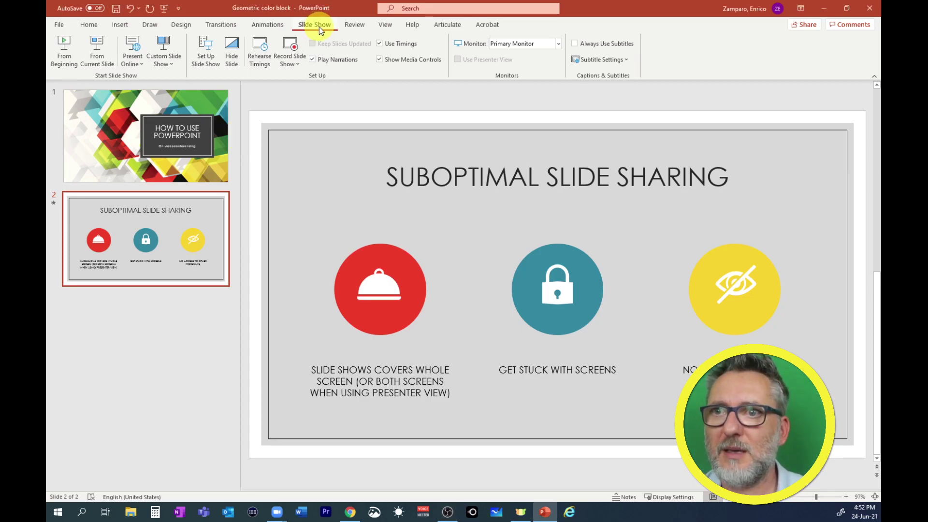
left_click(211, 69)
left_click(358, 196)
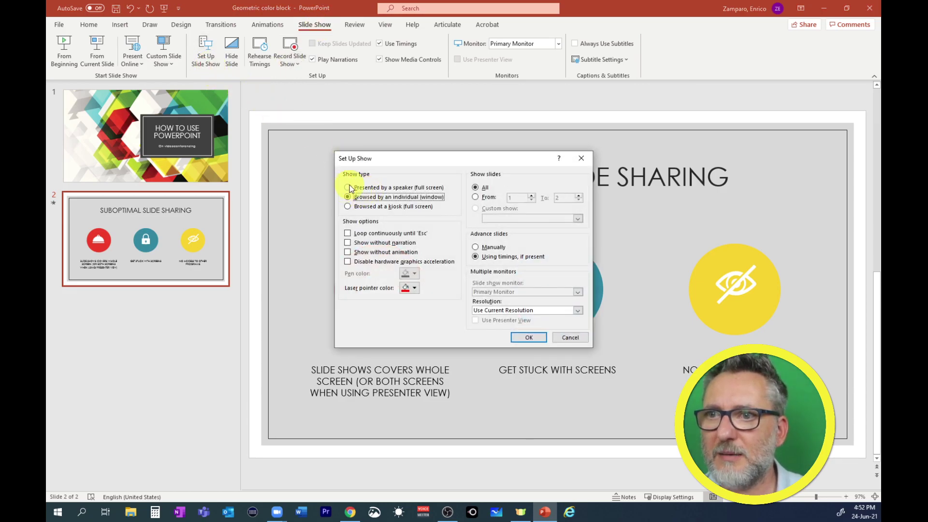
left_click(348, 188)
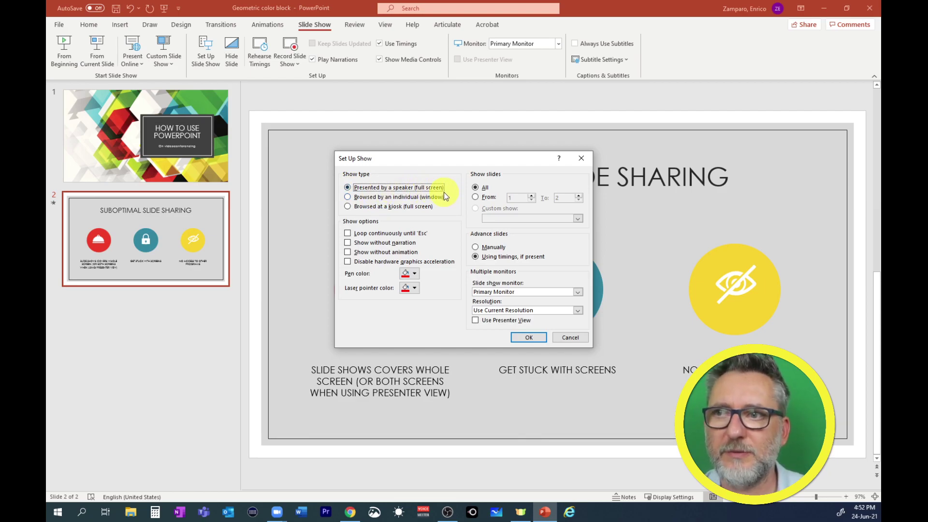
left_click(531, 339)
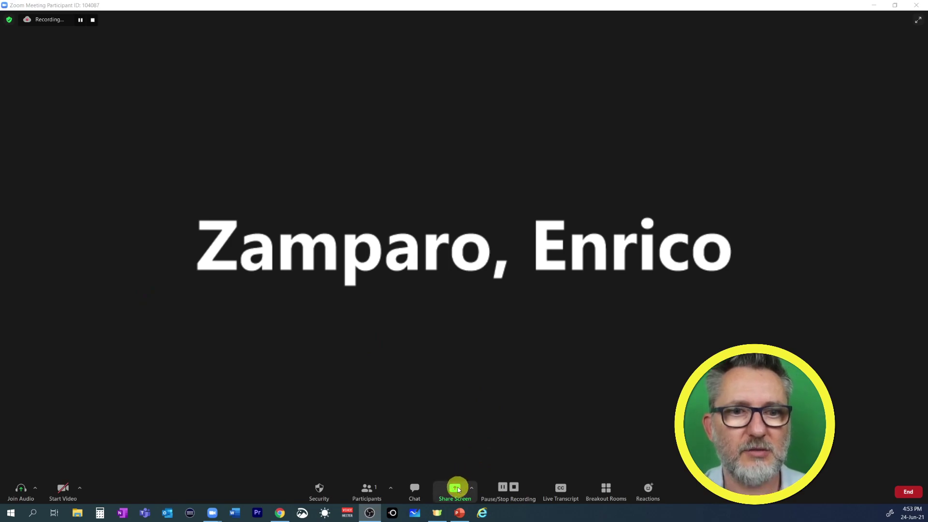
Step: Share the whole screen showing PowerPoint in the Zoom meeting
left_click(456, 488)
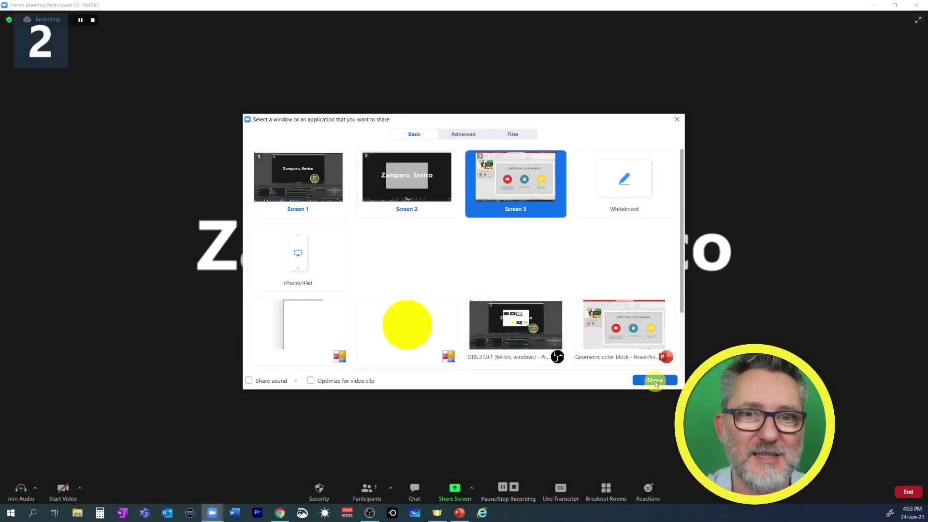
left_click(655, 381)
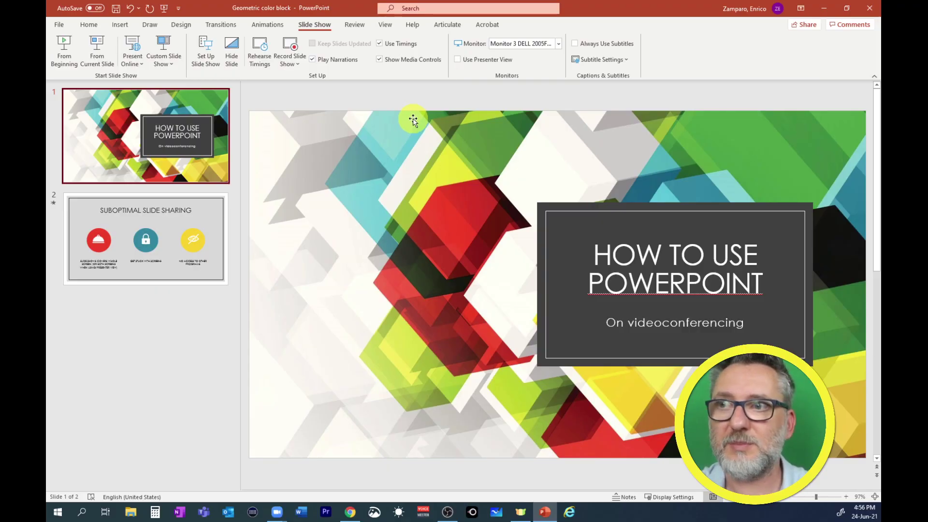
Step: Enable Use Presenter View with the show on Monitor 3 DELL 2005FPW, then start Zoom screen sharing
left_click(457, 59)
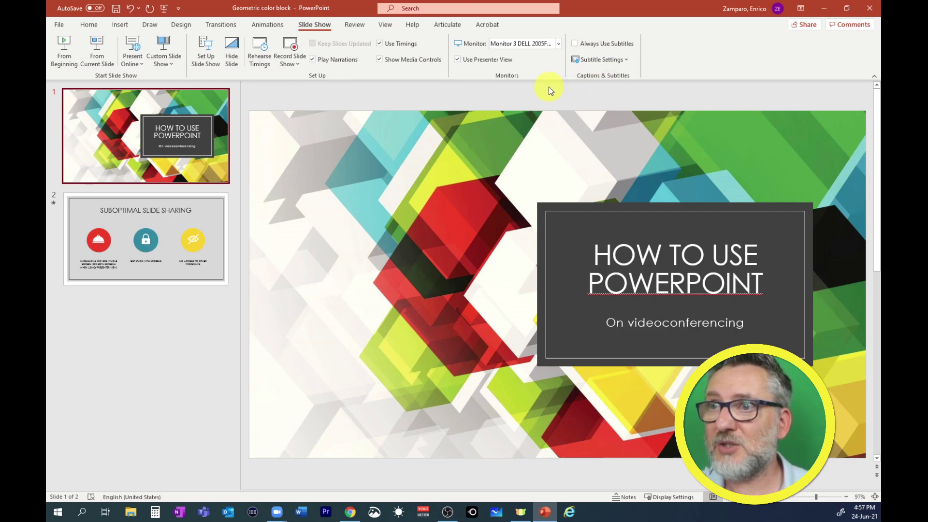
left_click(559, 45)
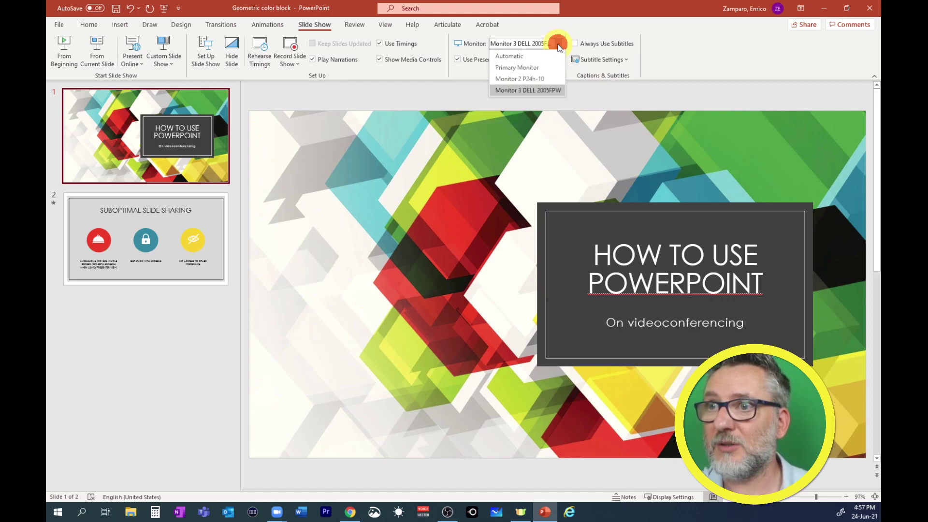
left_click(466, 98)
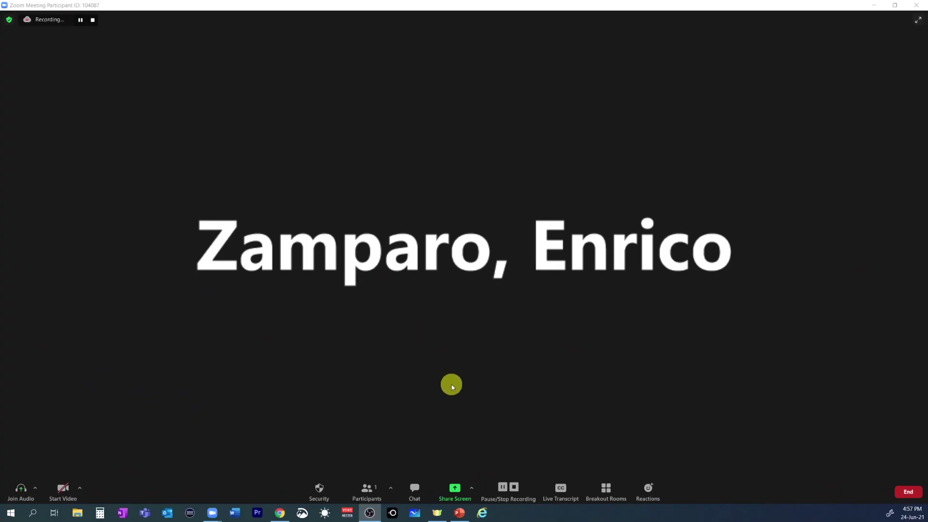
left_click(454, 488)
Step: Share Screen 1, advance to slide 2, and make Presenter View a narrower window on the second screen
key("Return")
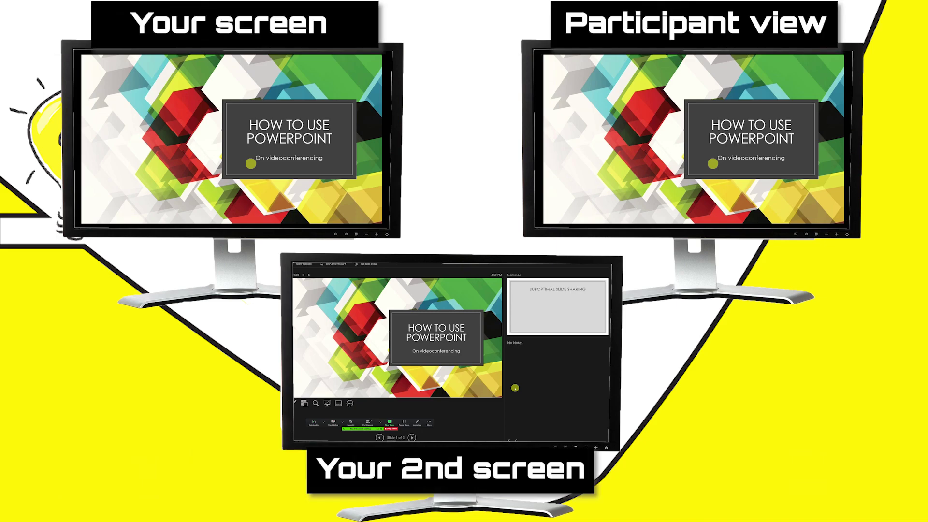
key("Right")
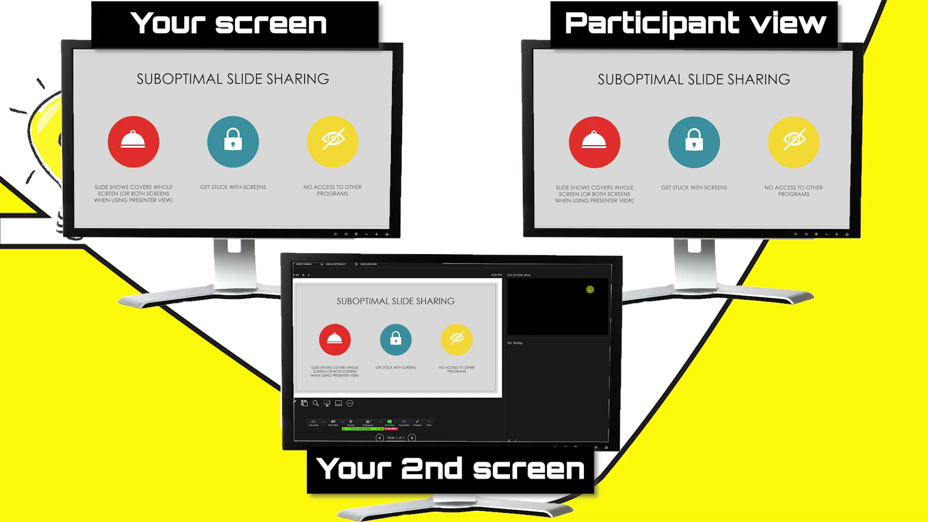
key("super+Down")
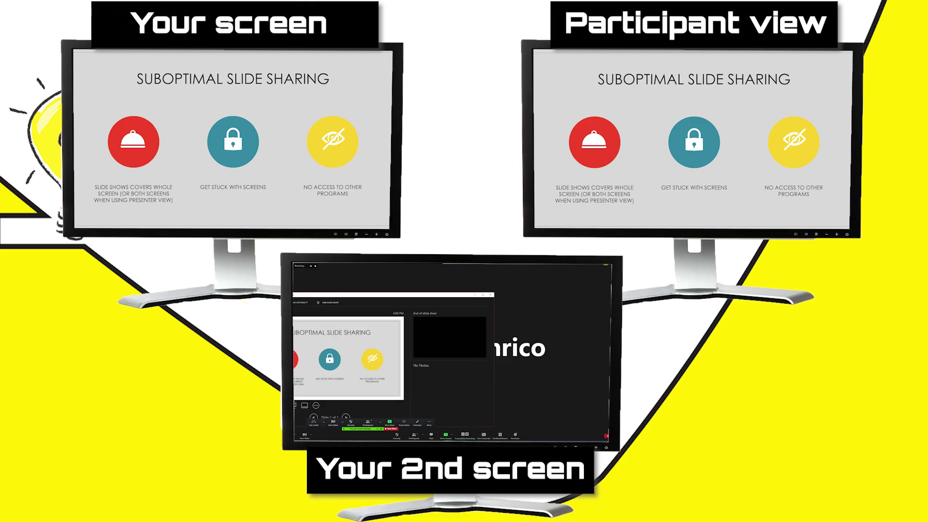
left_click_drag(436, 296, 492, 283)
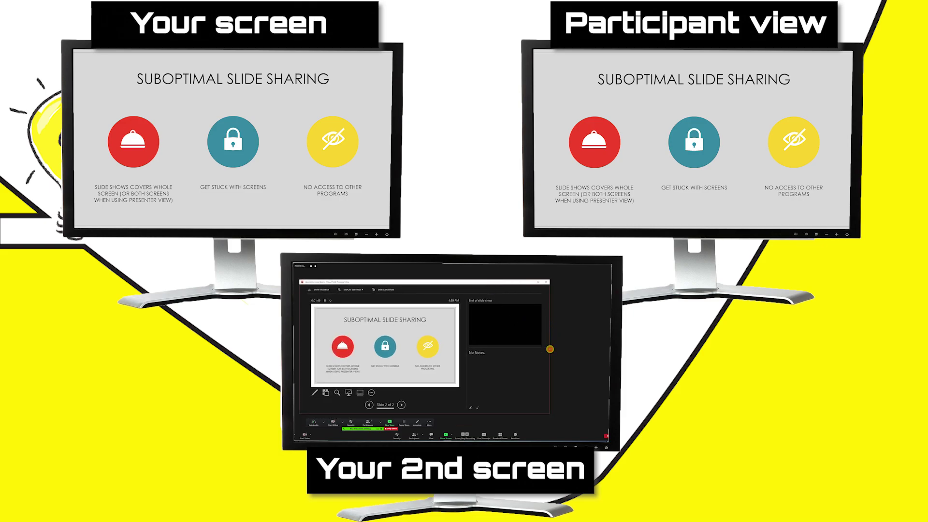
left_click_drag(549, 349, 425, 348)
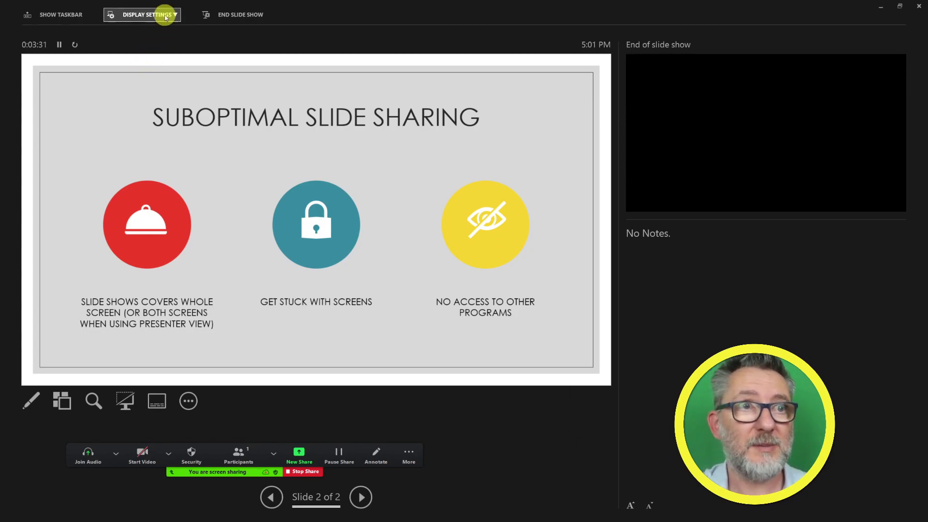
Step: Use Display Settings to swap Presenter View and the slide show between monitors
left_click(175, 15)
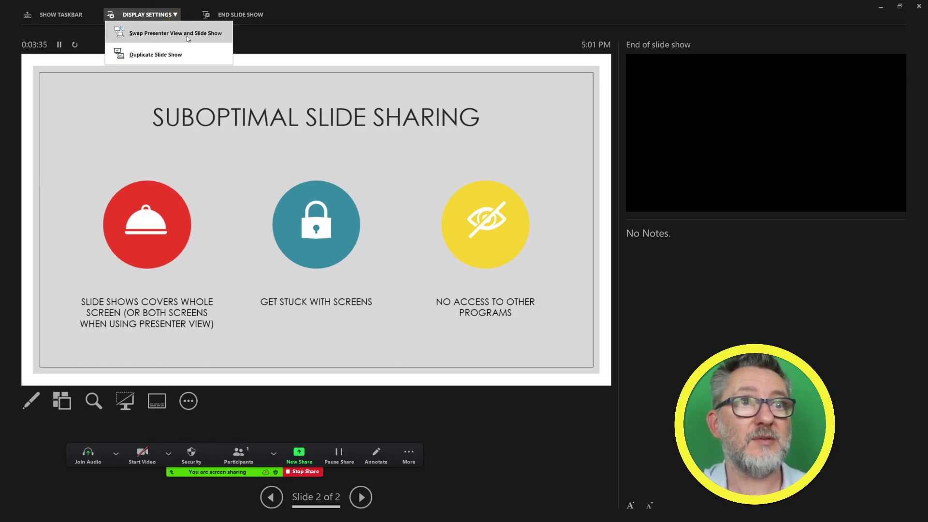
left_click(187, 36)
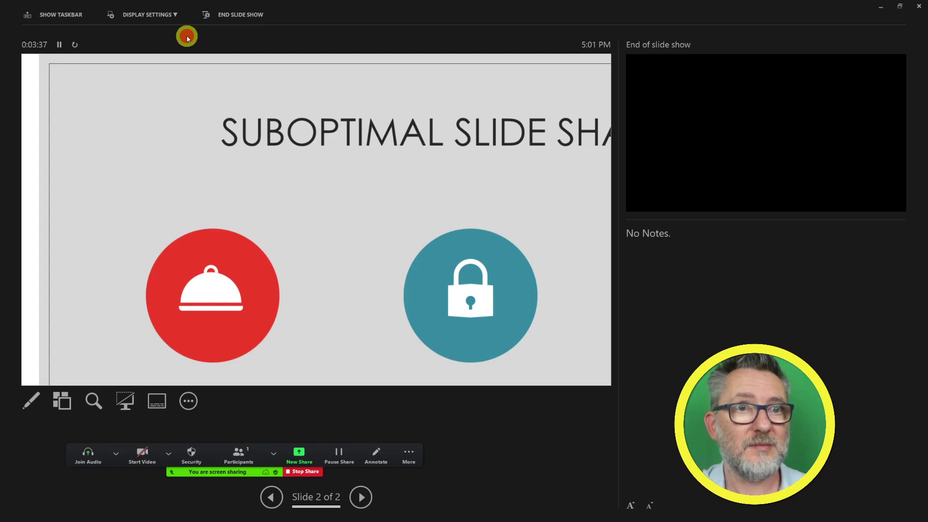